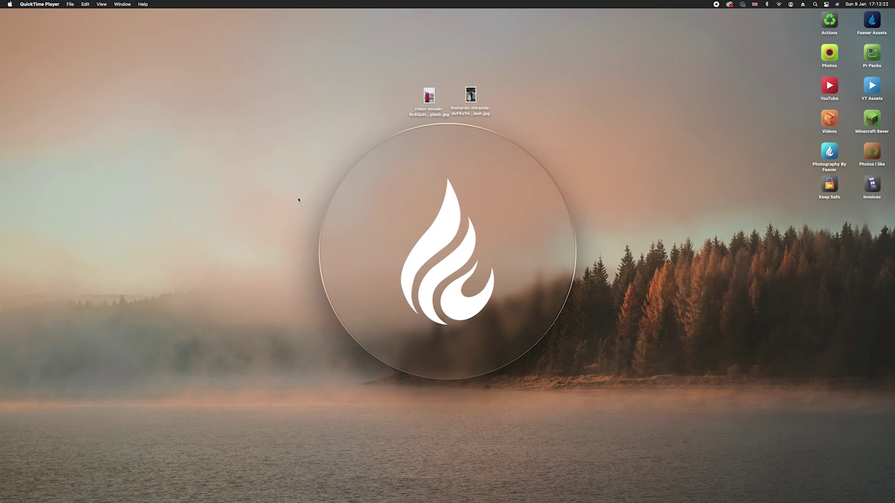
- Open the leonardo-miranda wedding JPG from the desktop in Photoshop
{"action": "double_click", "coordinate": [474, 98]}
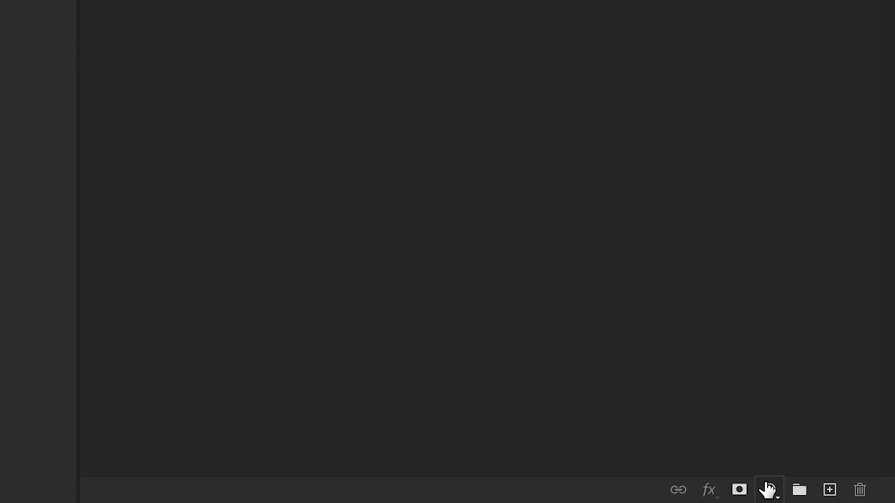
- Add a Black & White adjustment layer above the Background, keeping default slider values
{"action": "left_click", "coordinate": [768, 490]}
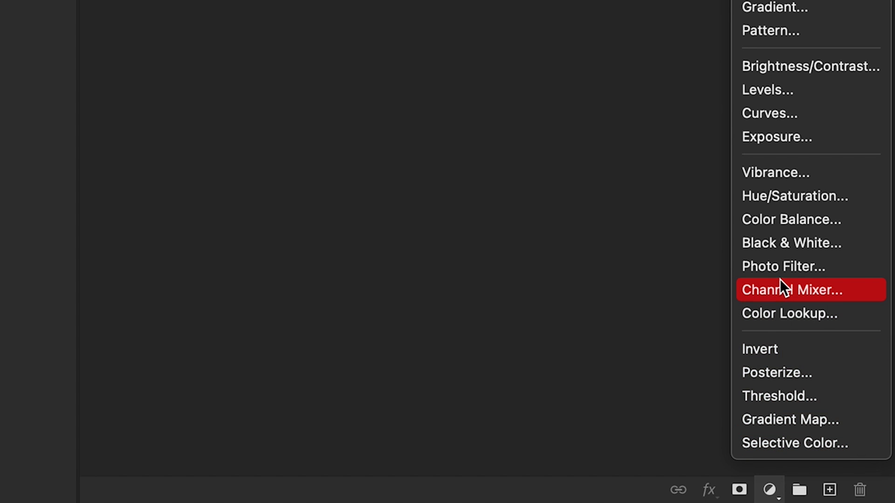
{"action": "left_click", "coordinate": [782, 243]}
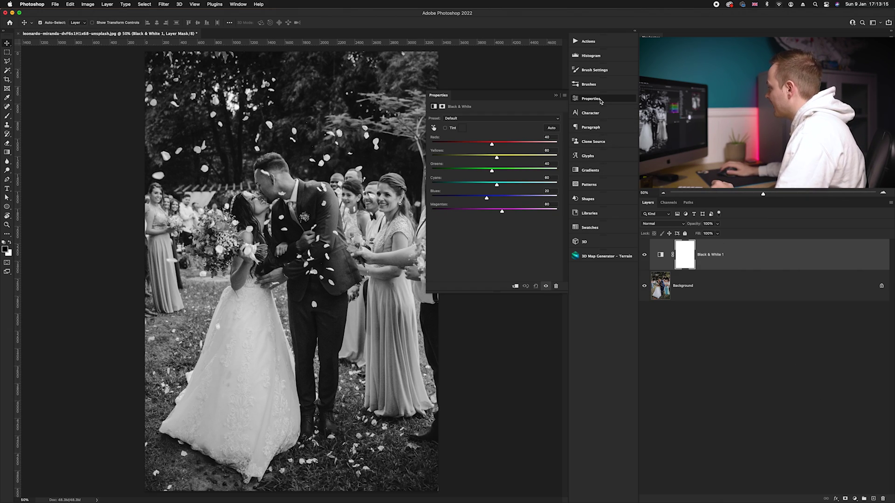
{"action": "left_click", "coordinate": [591, 98]}
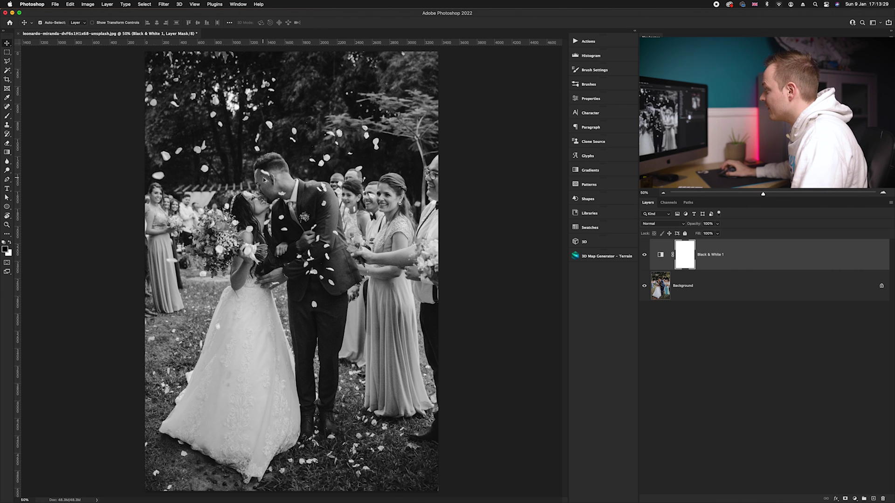
- At 80% zoom, choose the Brush tool with 15% flow and black foreground
{"action": "scroll", "coordinate": [267, 182], "scroll_direction": "up", "scroll_amount": 3}
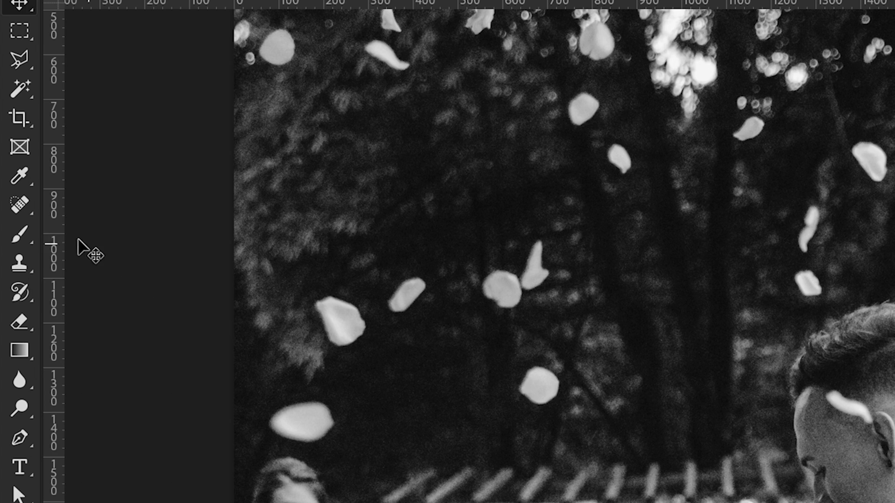
{"action": "left_click", "coordinate": [16, 231]}
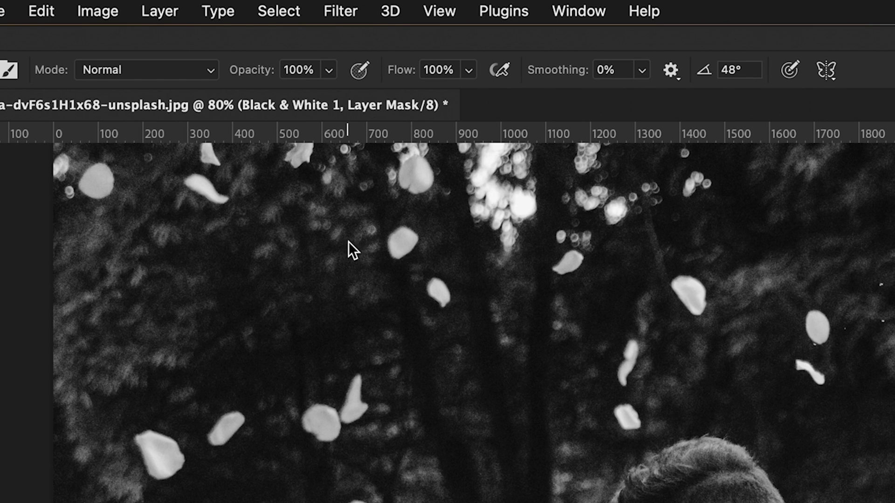
{"action": "left_click", "coordinate": [434, 72]}
{"action": "type", "text": "1"}
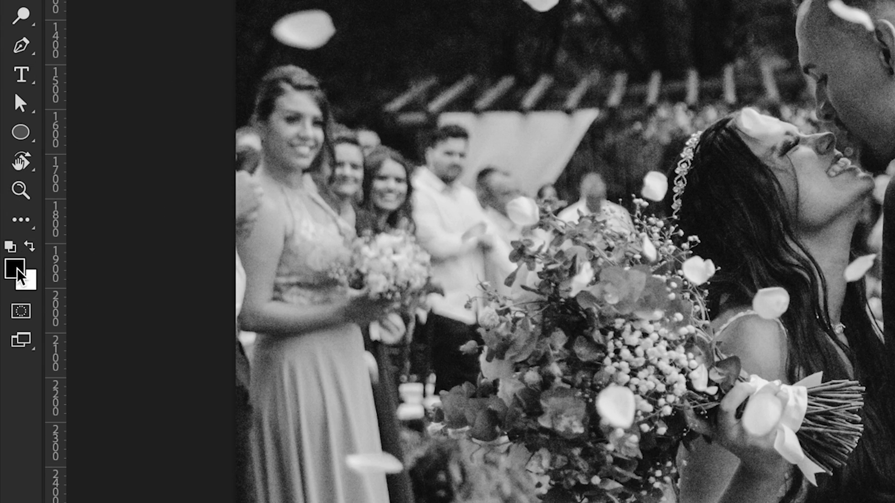
{"action": "left_click", "coordinate": [15, 271]}
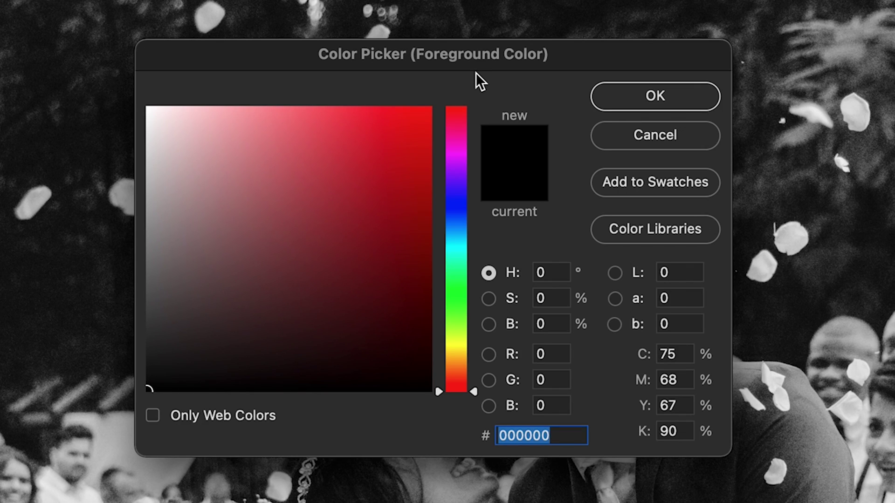
{"action": "left_click_drag", "start_coordinate": [474, 61], "coordinate": [474, 63]}
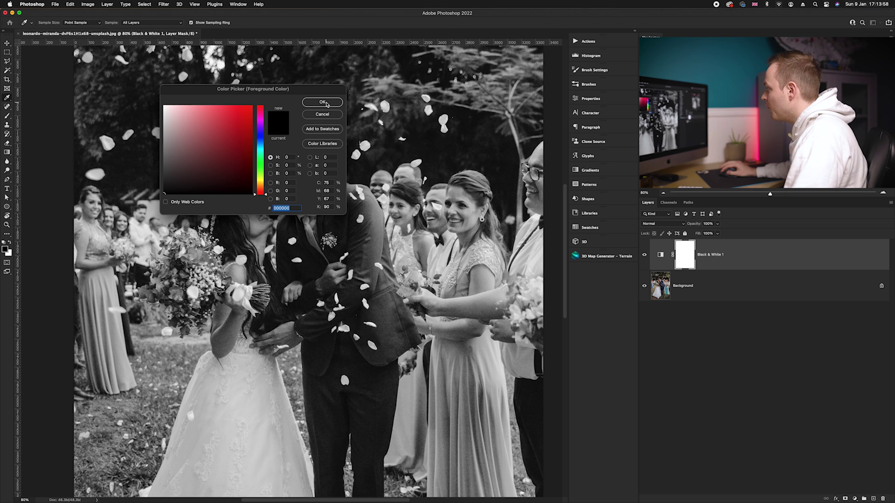
{"action": "left_click", "coordinate": [690, 103]}
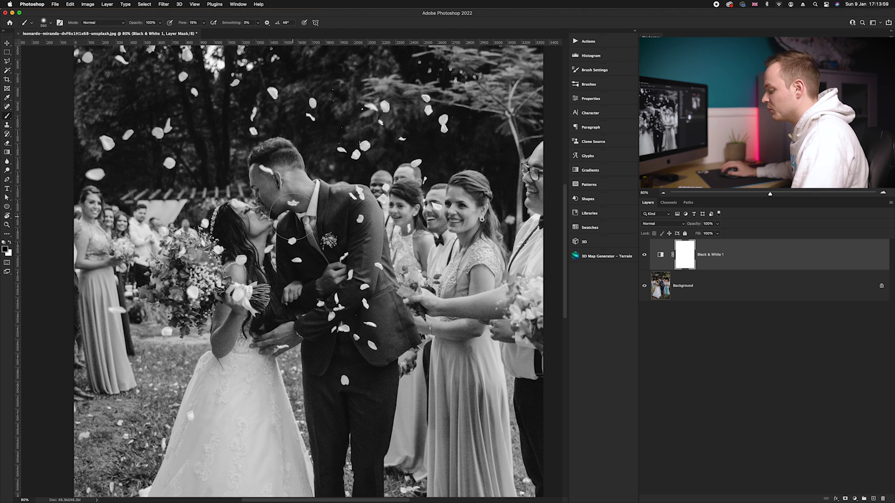
- Set the brush to a 762 px Soft Round tip with 0% hardness
{"action": "left_click_drag", "start_coordinate": [295, 215], "coordinate": [346, 158]}
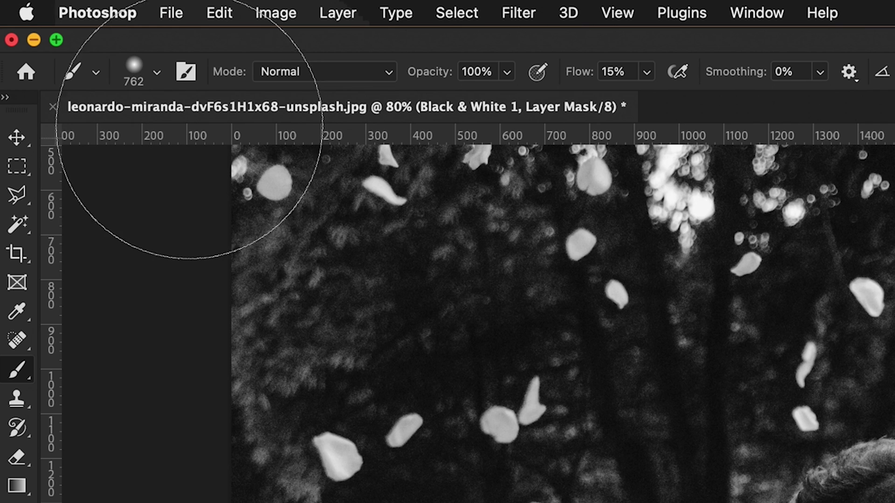
{"action": "left_click", "coordinate": [158, 78]}
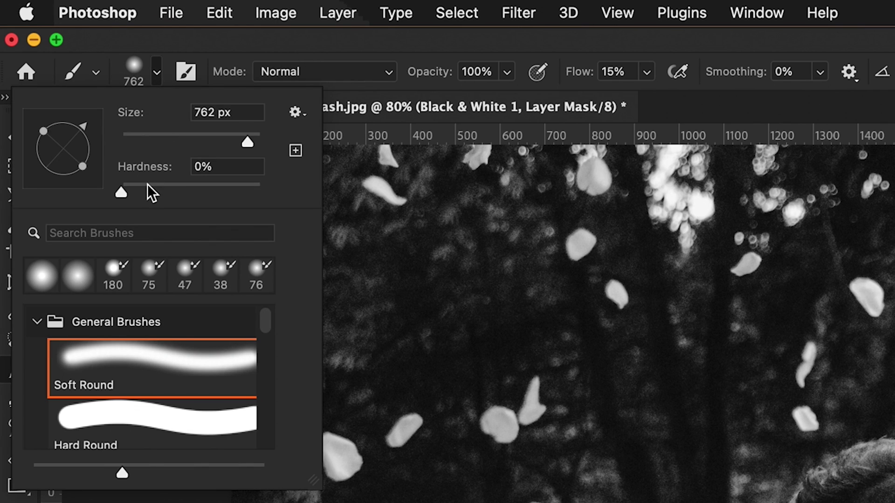
{"action": "left_click_drag", "start_coordinate": [128, 192], "coordinate": [122, 191]}
{"action": "left_click", "coordinate": [203, 167]}
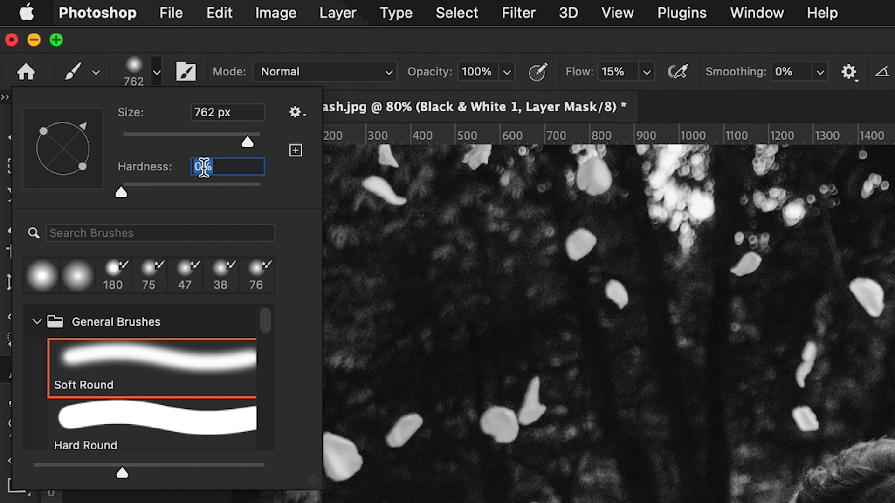
{"action": "type", "text": "0"}
{"action": "key", "text": "Return"}
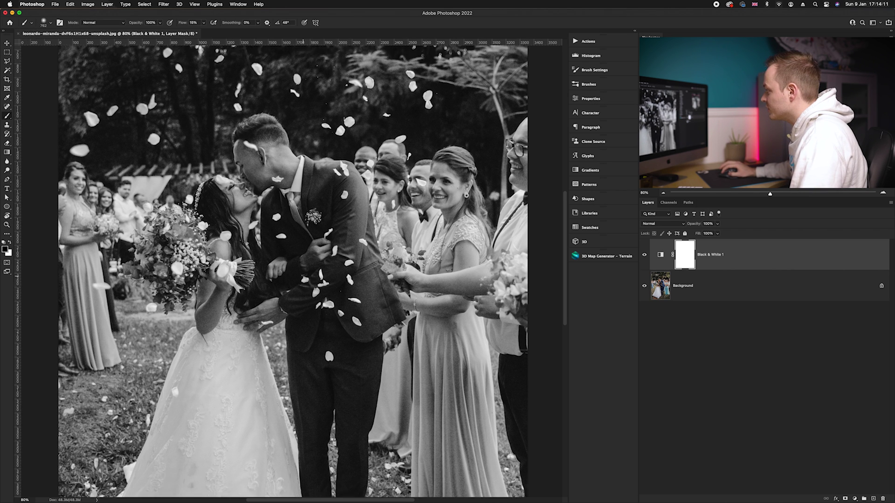
{"action": "scroll", "coordinate": [252, 136], "scroll_direction": "down", "scroll_amount": 1}
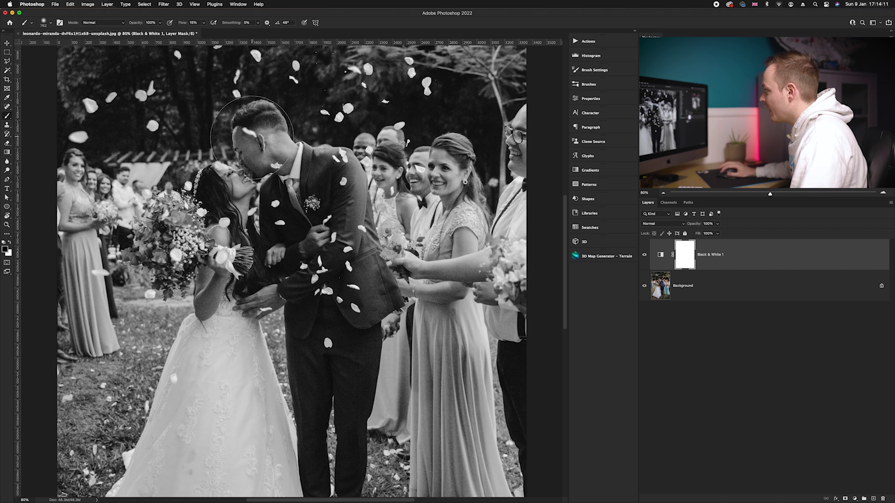
- Paint black on the mask over the couple's kiss and the groom's navy trousers
{"action": "mouse_move", "coordinate": [255, 145]}
{"action": "left_mouse_down"}
{"action": "mouse_move", "coordinate": [250, 189]}
{"action": "mouse_move", "coordinate": [238, 189]}
{"action": "mouse_move", "coordinate": [217, 229]}
{"action": "mouse_move", "coordinate": [166, 226]}
{"action": "mouse_move", "coordinate": [159, 265]}
{"action": "mouse_move", "coordinate": [212, 294]}
{"action": "mouse_move", "coordinate": [295, 305]}
{"action": "mouse_move", "coordinate": [285, 269]}
{"action": "mouse_move", "coordinate": [327, 254]}
{"action": "mouse_move", "coordinate": [308, 241]}
{"action": "mouse_move", "coordinate": [316, 185]}
{"action": "mouse_move", "coordinate": [292, 141]}
{"action": "mouse_move", "coordinate": [333, 158]}
{"action": "mouse_move", "coordinate": [372, 300]}
{"action": "mouse_move", "coordinate": [360, 333]}
{"action": "mouse_move", "coordinate": [344, 334]}
{"action": "mouse_move", "coordinate": [333, 357]}
{"action": "mouse_move", "coordinate": [321, 322]}
{"action": "mouse_move", "coordinate": [307, 330]}
{"action": "mouse_move", "coordinate": [267, 318]}
{"action": "mouse_move", "coordinate": [287, 327]}
{"action": "left_mouse_up"}
{"action": "scroll", "coordinate": [287, 327], "scroll_direction": "down", "scroll_amount": 5}
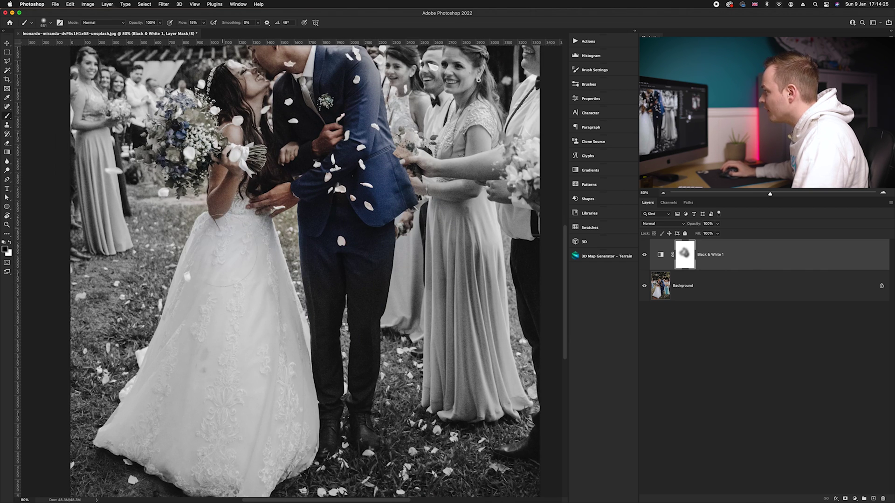
{"action": "mouse_move", "coordinate": [337, 361]}
{"action": "left_mouse_down"}
{"action": "mouse_move", "coordinate": [346, 387]}
{"action": "mouse_move", "coordinate": [358, 235]}
{"action": "mouse_move", "coordinate": [351, 444]}
{"action": "mouse_move", "coordinate": [353, 433]}
{"action": "mouse_move", "coordinate": [327, 415]}
{"action": "left_mouse_up"}
{"action": "scroll", "coordinate": [327, 415], "scroll_direction": "down", "scroll_amount": 2}
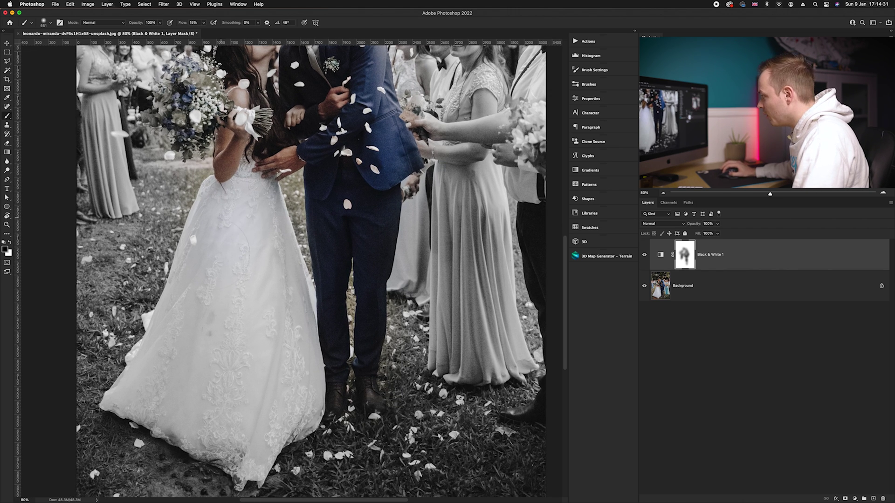
- Enlarge the brush to about 2036 px, zoom out to 50%, then reduce it to about 1384 px
{"action": "left_click_drag", "start_coordinate": [216, 329], "coordinate": [238, 330]}
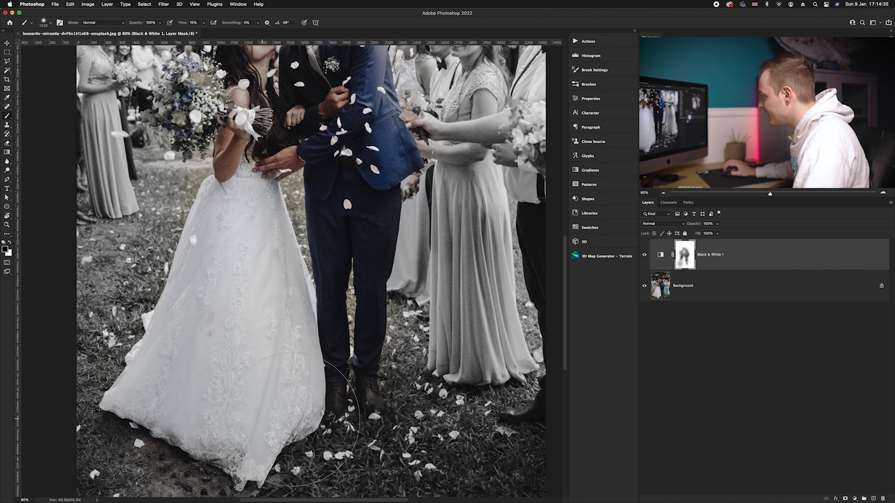
{"action": "left_click_drag", "start_coordinate": [327, 282], "coordinate": [355, 282]}
{"action": "key", "text": "super+minus"}
{"action": "key", "text": "super+minus"}
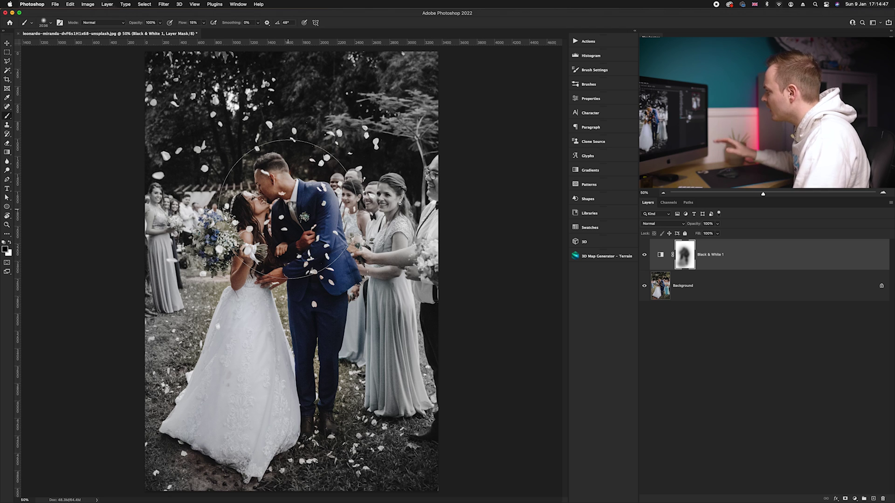
{"action": "mouse_move", "coordinate": [274, 210]}
{"action": "left_mouse_down"}
{"action": "mouse_move", "coordinate": [261, 220]}
{"action": "mouse_move", "coordinate": [273, 226]}
{"action": "left_mouse_up"}
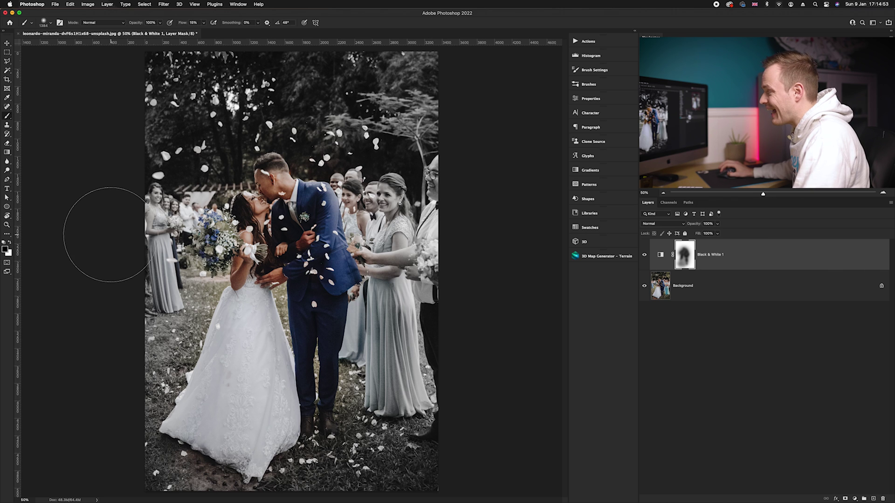
- View the Black & White 1 mask alone, return to the composite, and shrink the brush to 594 px
{"action": "left_click", "coordinate": [8, 254]}
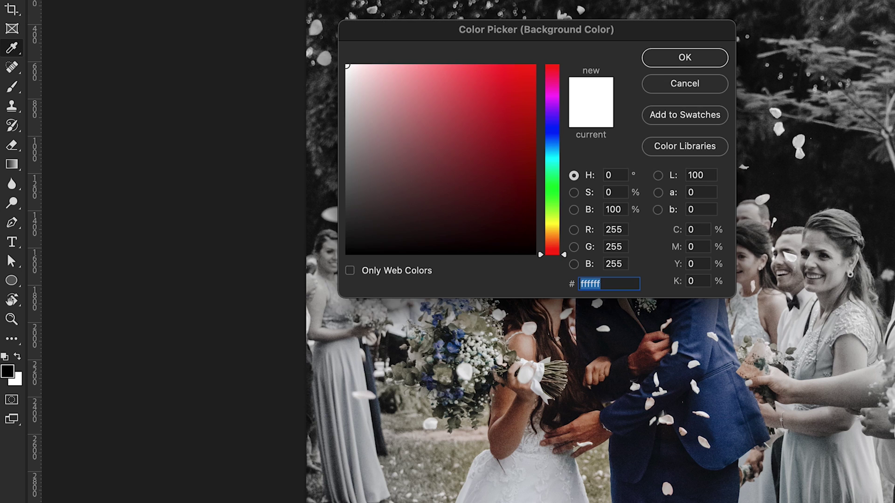
{"action": "key", "text": "Return"}
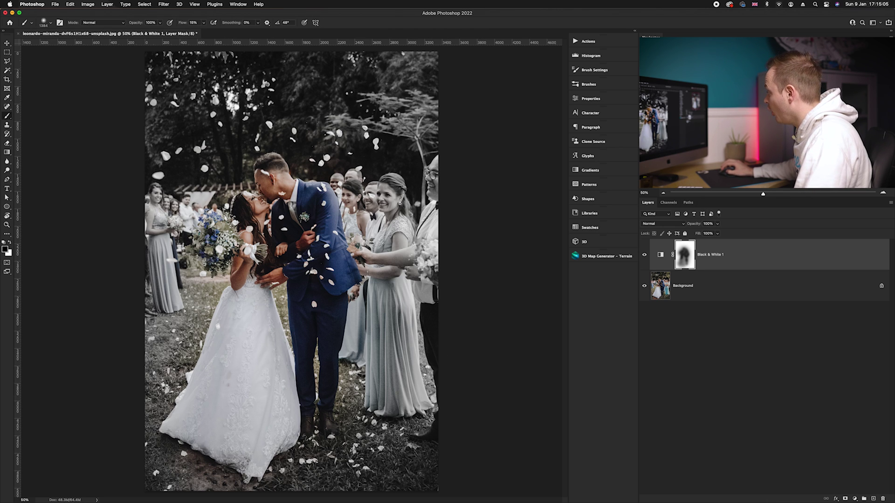
{"action": "left_click", "coordinate": [685, 254], "text": "alt"}
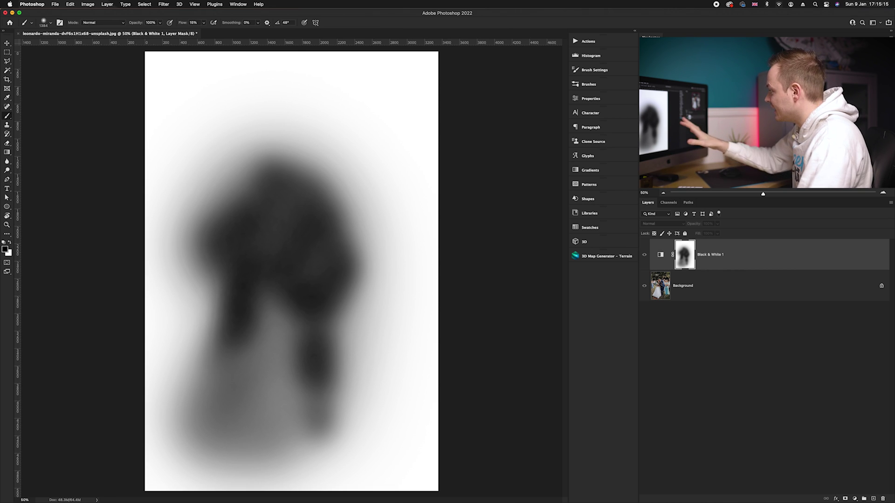
{"action": "key", "text": "super+2"}
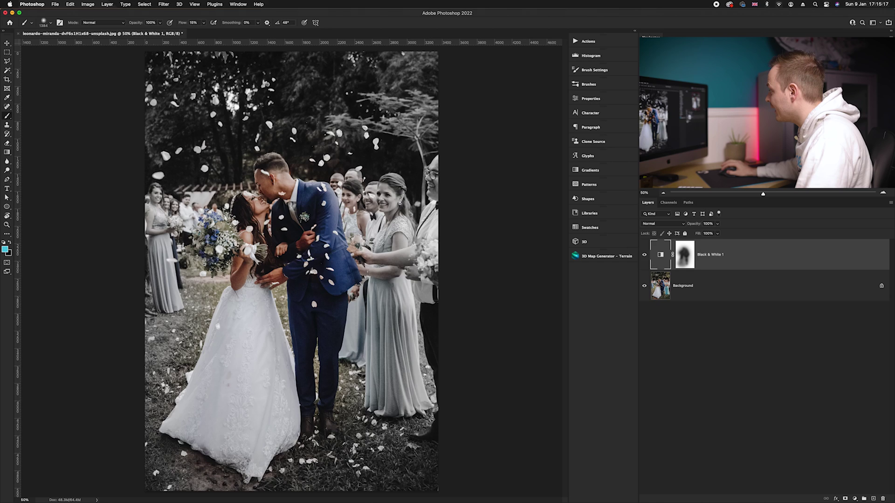
{"action": "left_click_drag", "start_coordinate": [319, 319], "coordinate": [298, 320]}
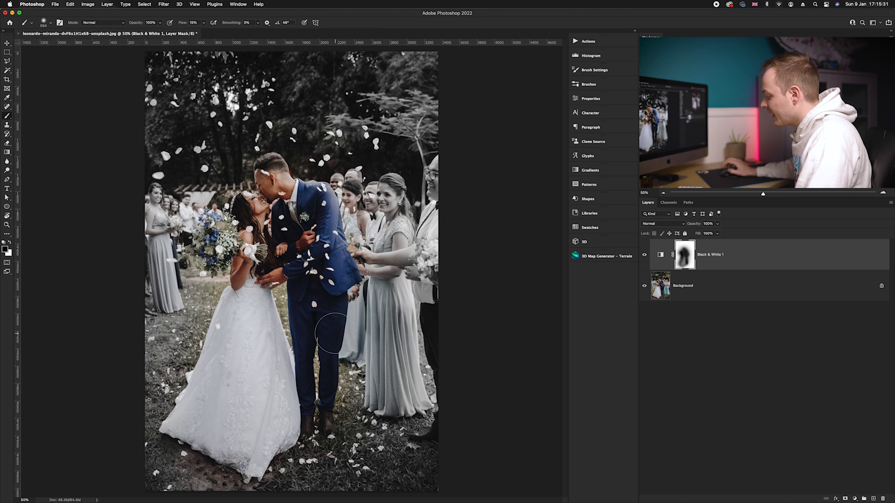
{"action": "key", "text": "v"}
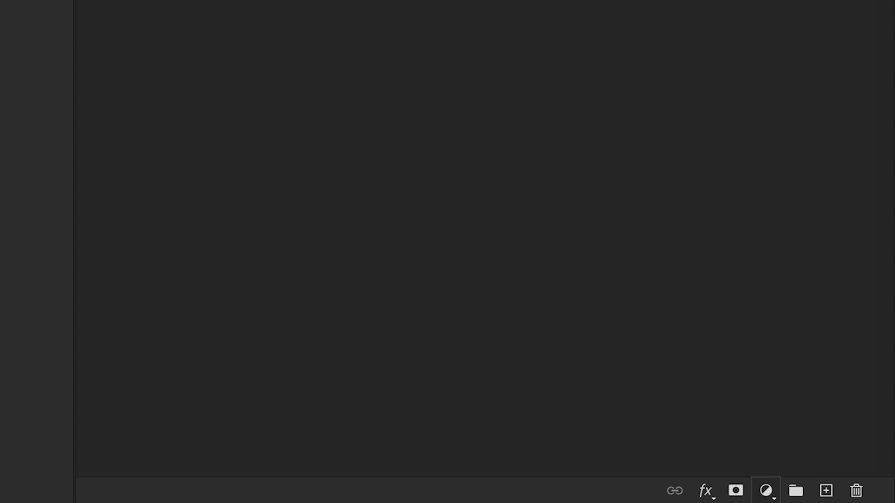
- Add a Warming Filter (85) Photo Filter at 45% density, stacked above Black & White 1
{"action": "left_click", "coordinate": [854, 499]}
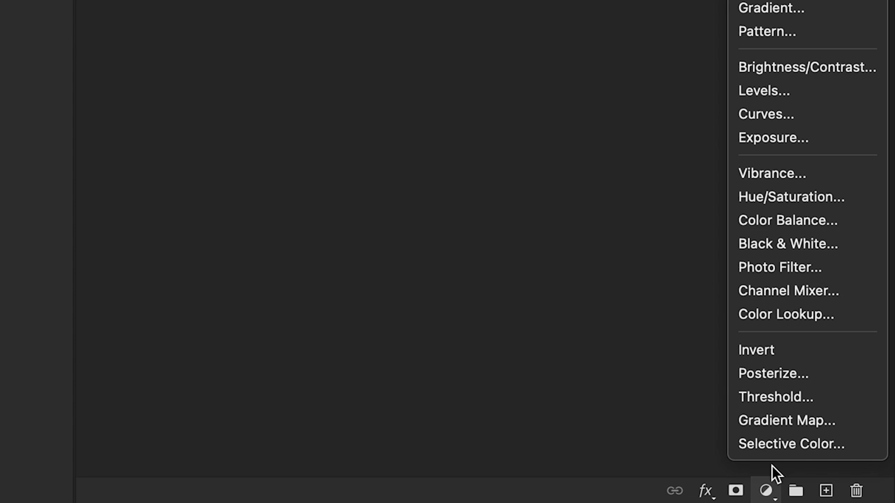
{"action": "left_click", "coordinate": [787, 275]}
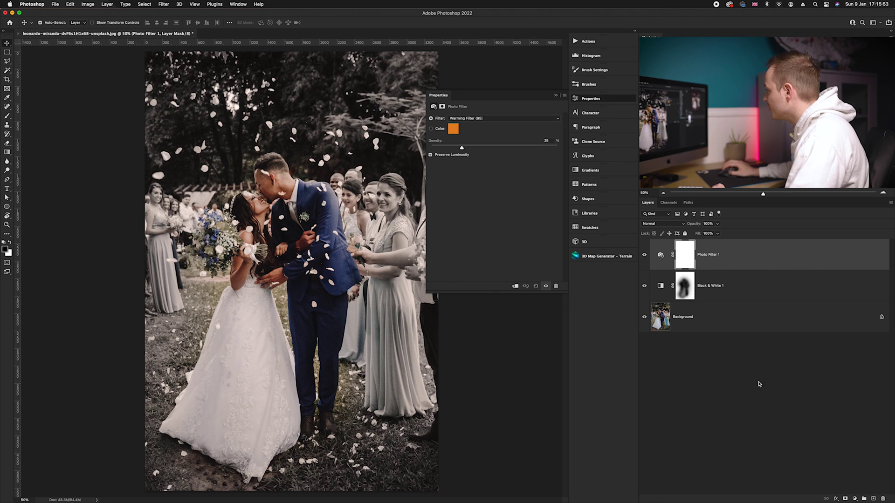
{"action": "left_click", "coordinate": [470, 118]}
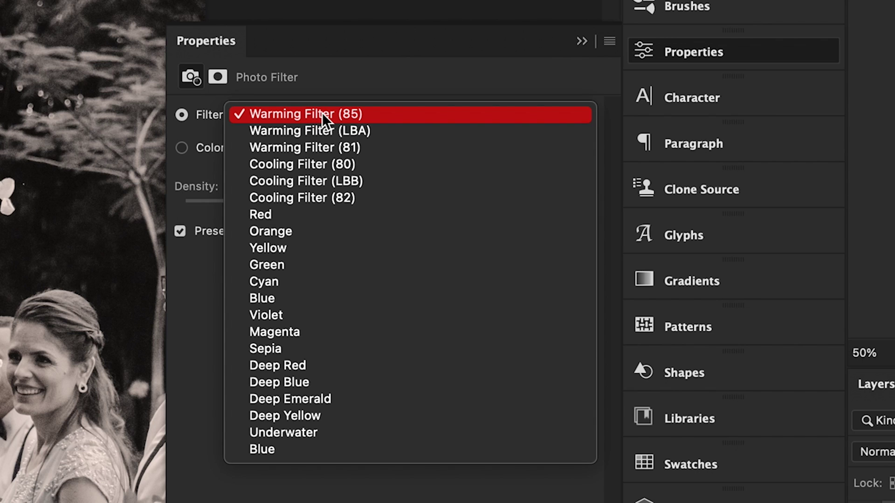
{"action": "left_click", "coordinate": [370, 116]}
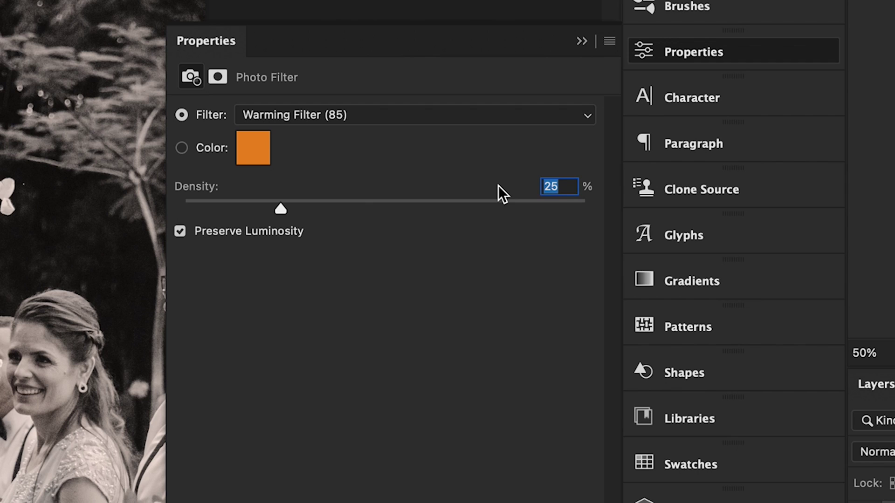
{"action": "type", "text": "45"}
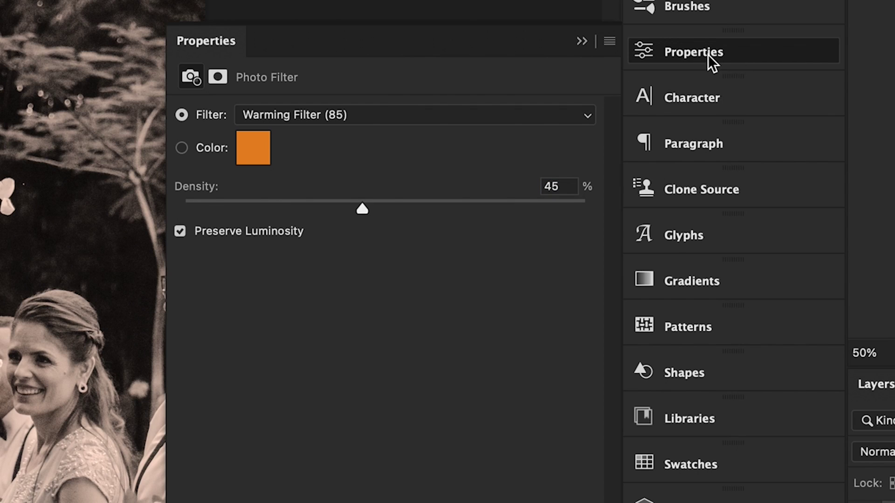
{"action": "left_click", "coordinate": [707, 57]}
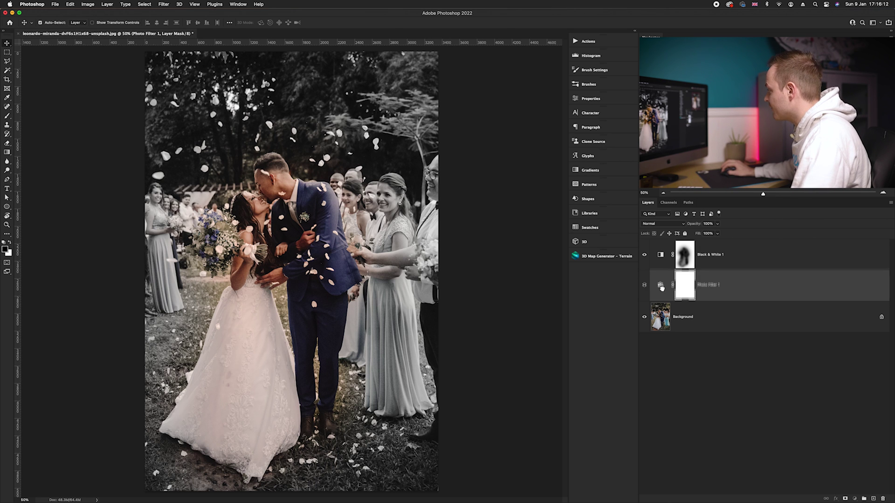
{"action": "left_click_drag", "start_coordinate": [661, 288], "coordinate": [663, 253]}
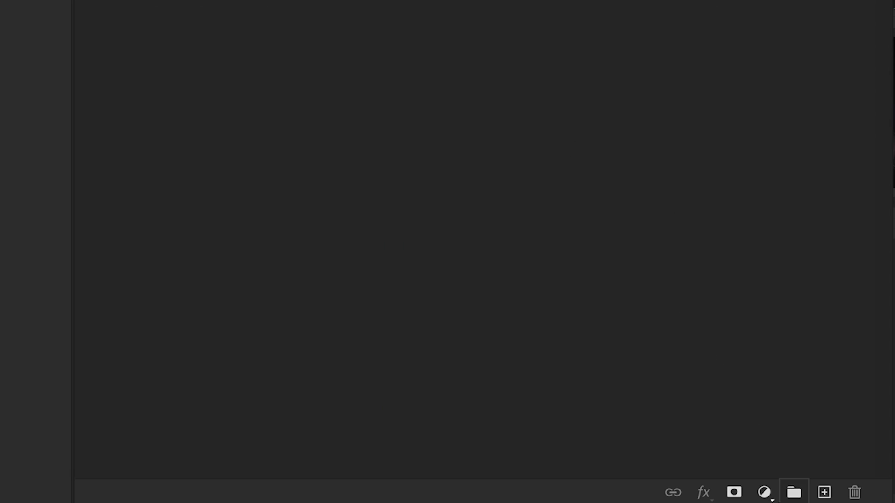
{"action": "left_click", "coordinate": [767, 496]}
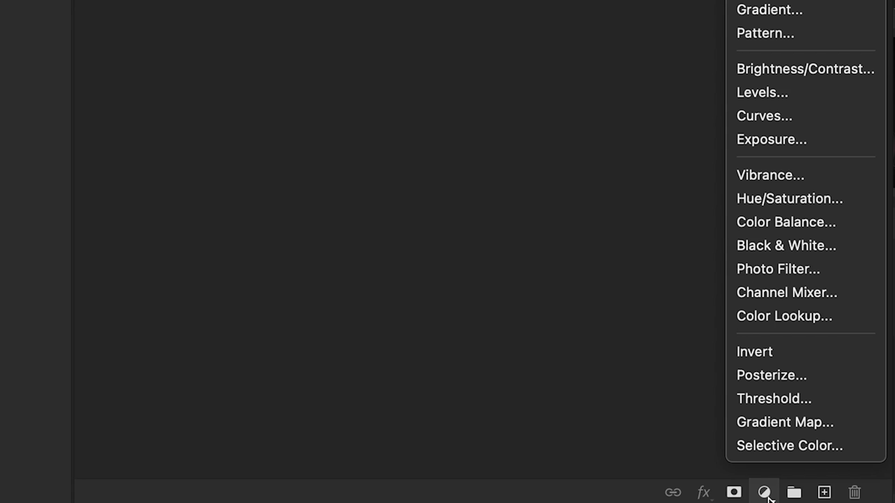
- Add a Hue/Saturation 1 layer and sample the red phone box with the targeted-adjustment tool
{"action": "left_click", "coordinate": [765, 200]}
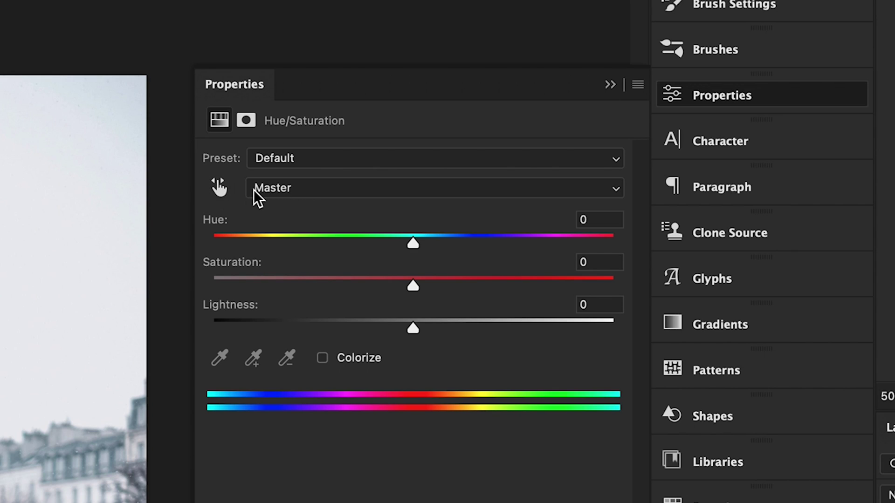
{"action": "left_click", "coordinate": [217, 189]}
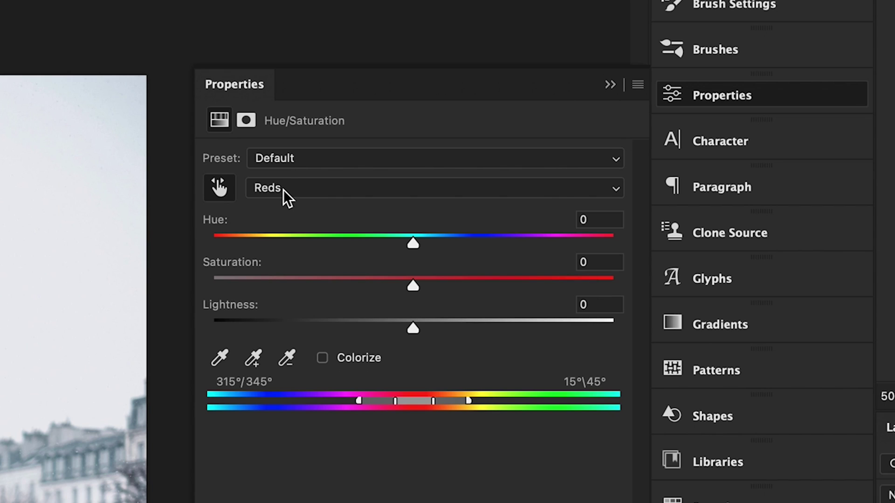
- Drag Saturation to about -100 for the Yellows, Greens and Cyans ranges
{"action": "left_click", "coordinate": [462, 130]}
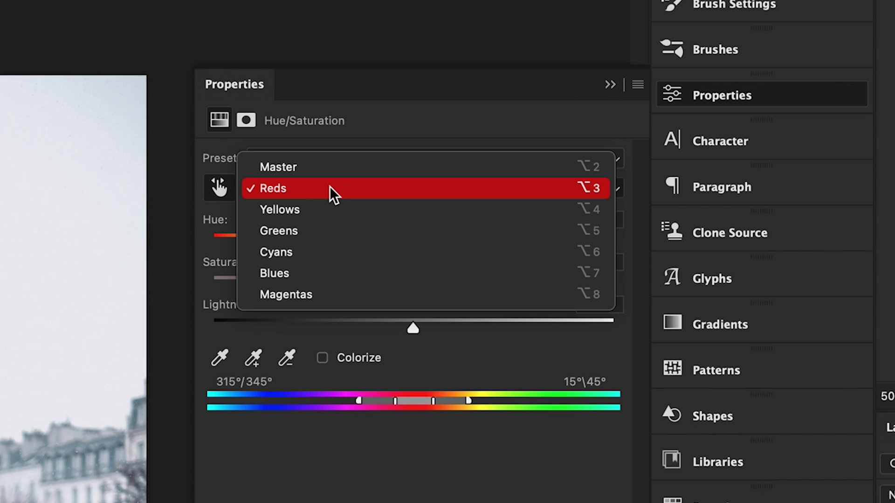
{"action": "left_click", "coordinate": [329, 210]}
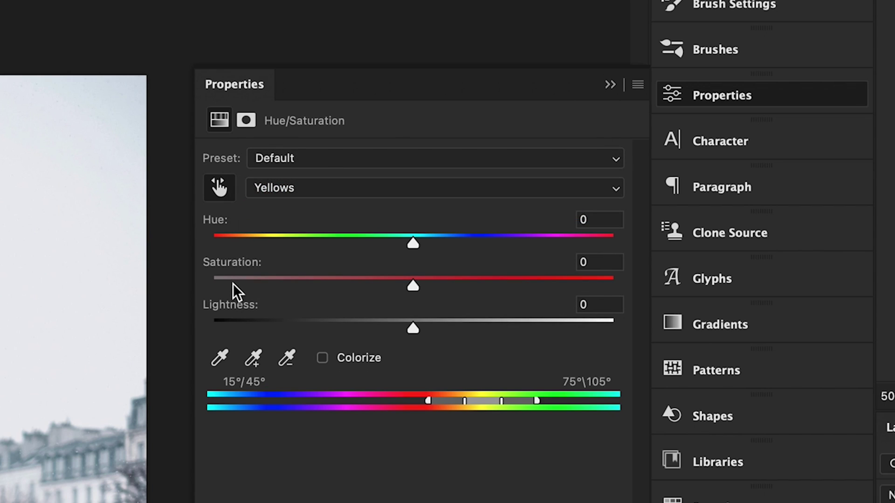
{"action": "left_click_drag", "start_coordinate": [410, 286], "coordinate": [235, 285]}
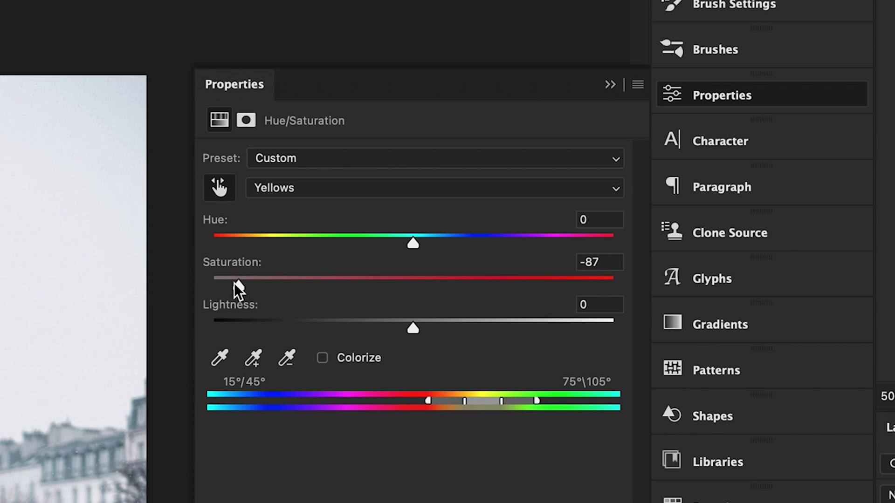
{"action": "left_click", "coordinate": [317, 200]}
{"action": "left_click", "coordinate": [315, 216]}
{"action": "left_click_drag", "start_coordinate": [413, 287], "coordinate": [224, 286]}
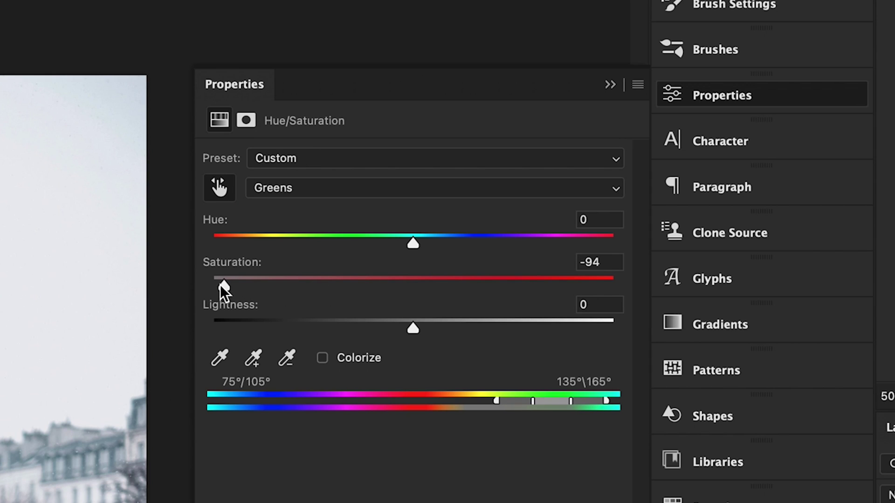
{"action": "left_click", "coordinate": [312, 193]}
{"action": "left_click", "coordinate": [314, 210]}
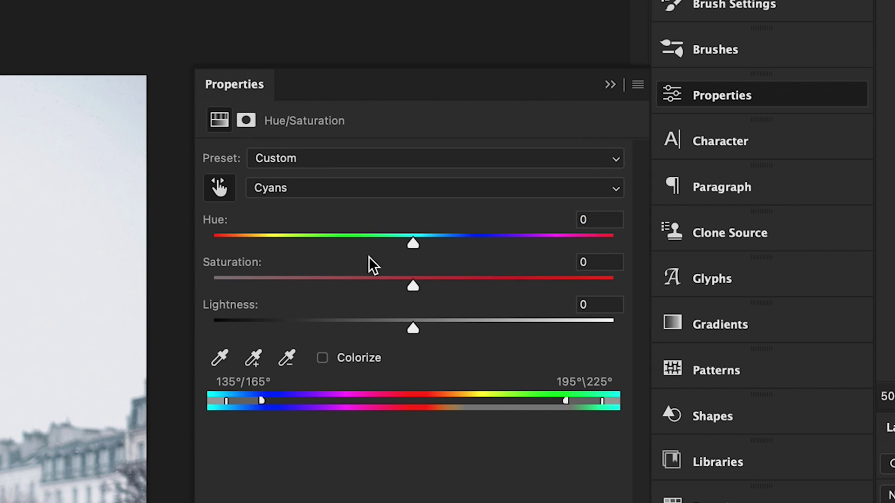
{"action": "left_click_drag", "start_coordinate": [414, 288], "coordinate": [209, 288]}
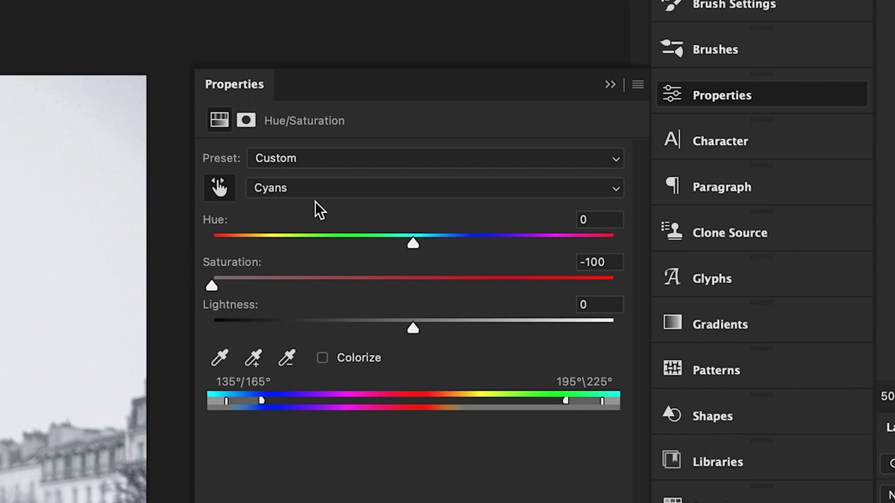
- Drag Saturation to about -100 for Blues and Magentas, recheck Reds, and collapse Properties
{"action": "left_click", "coordinate": [326, 192]}
{"action": "left_click", "coordinate": [322, 212]}
{"action": "left_click_drag", "start_coordinate": [352, 286], "coordinate": [251, 299]}
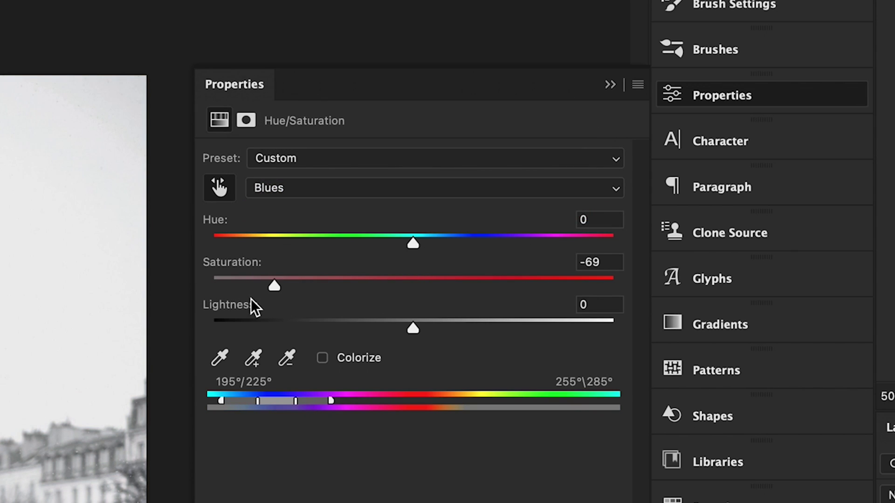
{"action": "left_click", "coordinate": [303, 196]}
{"action": "left_click", "coordinate": [304, 208]}
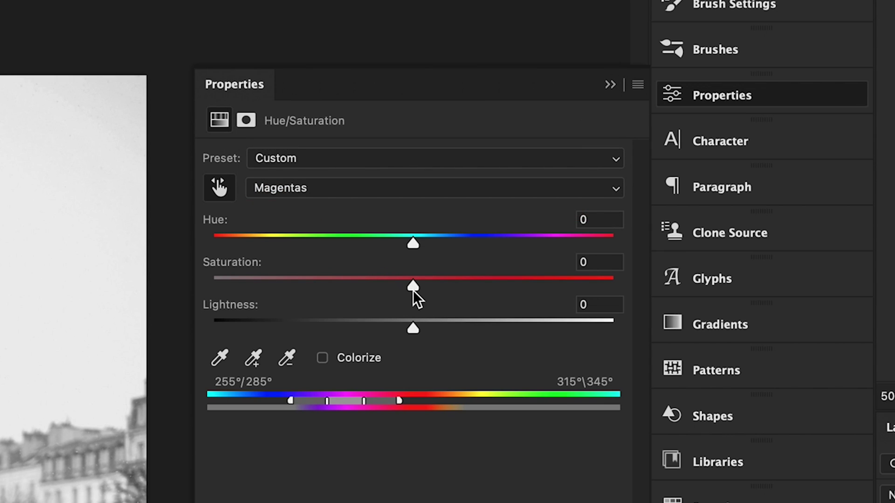
{"action": "left_click_drag", "start_coordinate": [376, 294], "coordinate": [234, 312]}
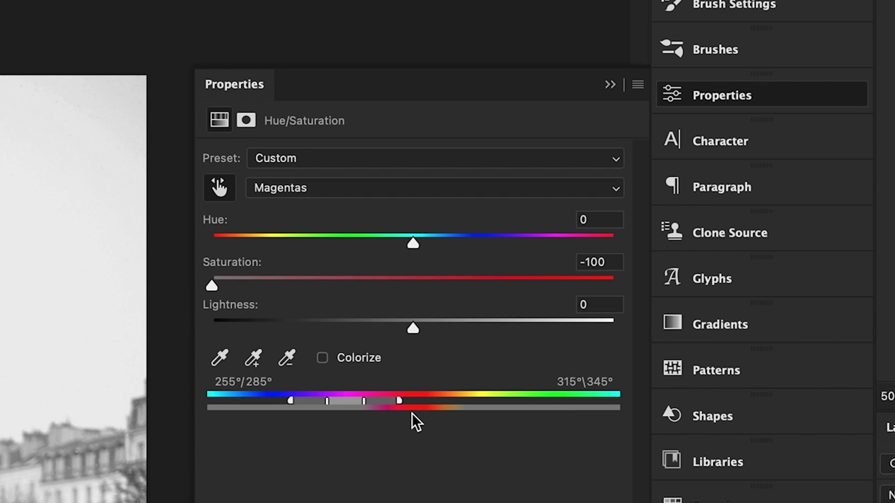
{"action": "left_click", "coordinate": [310, 191]}
{"action": "left_click", "coordinate": [315, 83]}
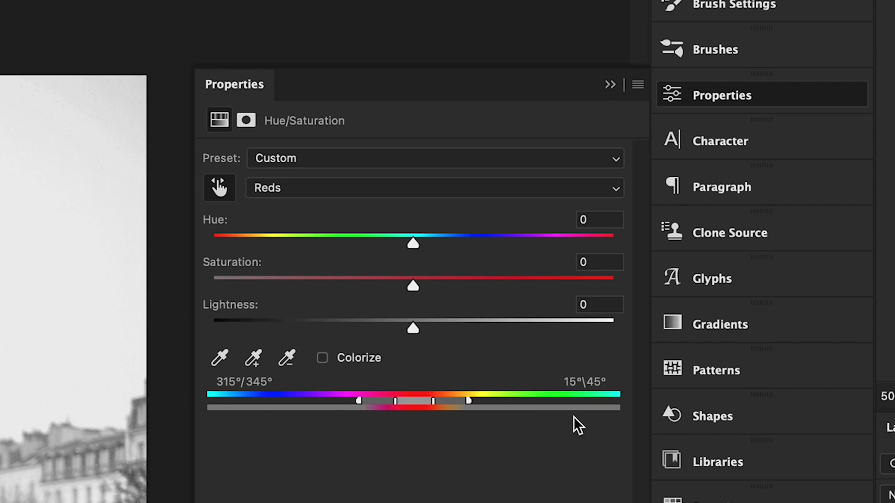
{"action": "left_click", "coordinate": [710, 99]}
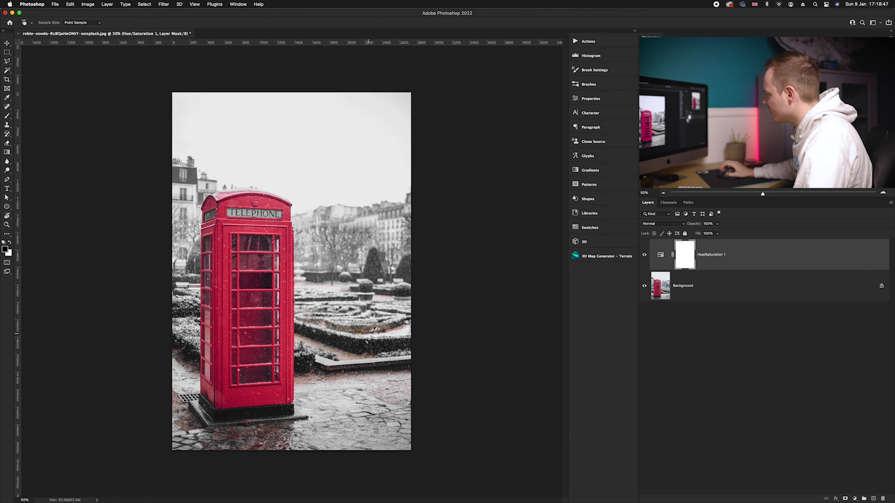
- Zoom in to about 200% on the snowy hedges and pan to check for reddish tones
{"action": "scroll", "coordinate": [374, 329], "scroll_direction": "up", "scroll_amount": 5}
{"action": "key", "text": "v"}
{"action": "left_click_drag", "start_coordinate": [297, 341], "coordinate": [308, 326]}
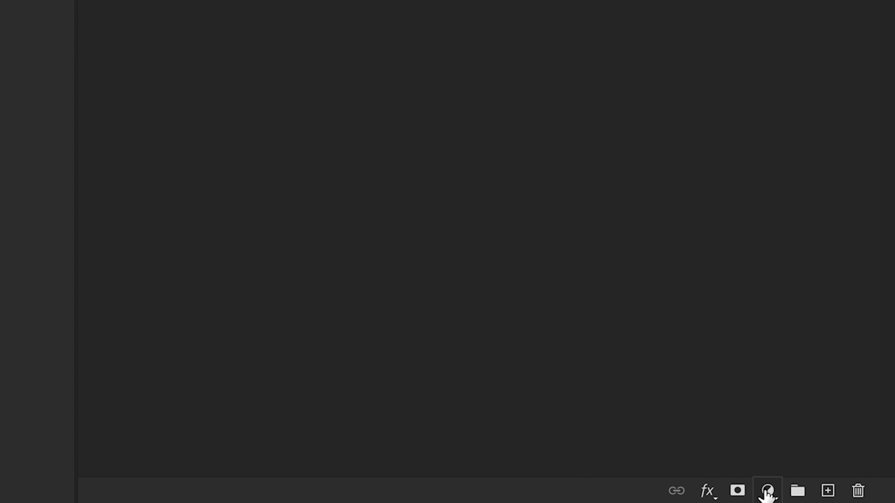
- Add a Black & White 1 layer above Hue/Saturation 1 and fit the photo to the window
{"action": "left_click", "coordinate": [855, 498]}
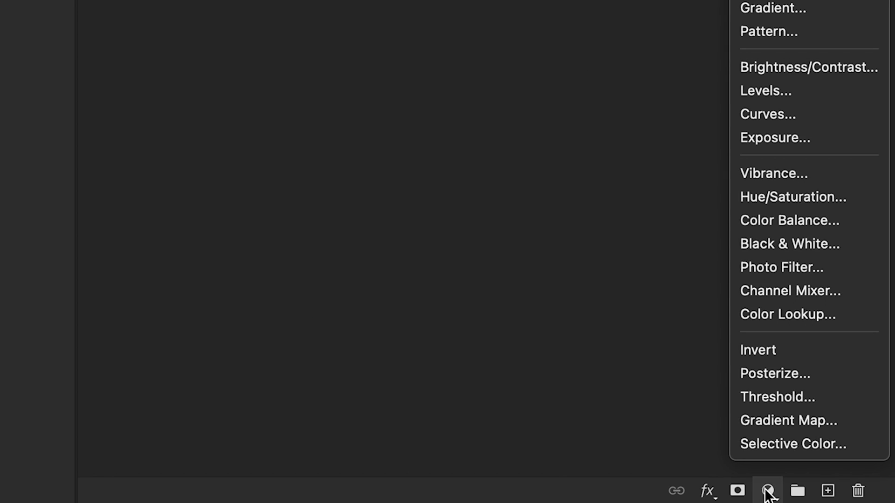
{"action": "left_click", "coordinate": [778, 245]}
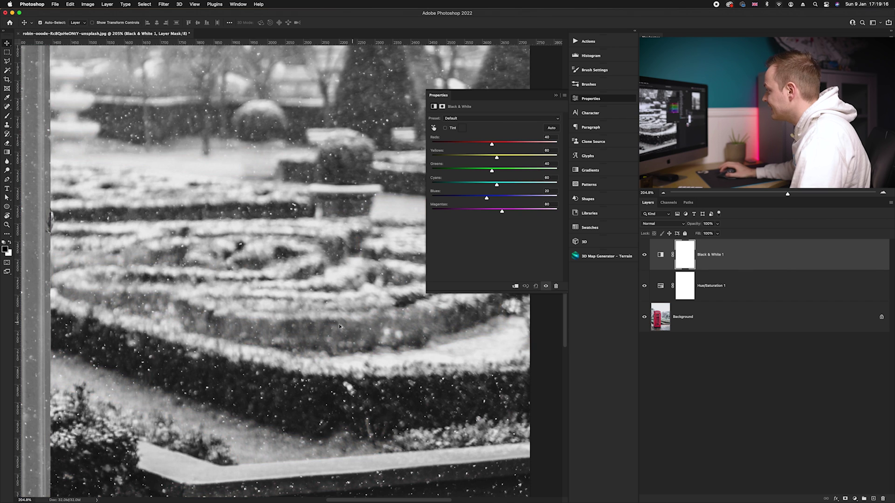
{"action": "key", "text": "super+0"}
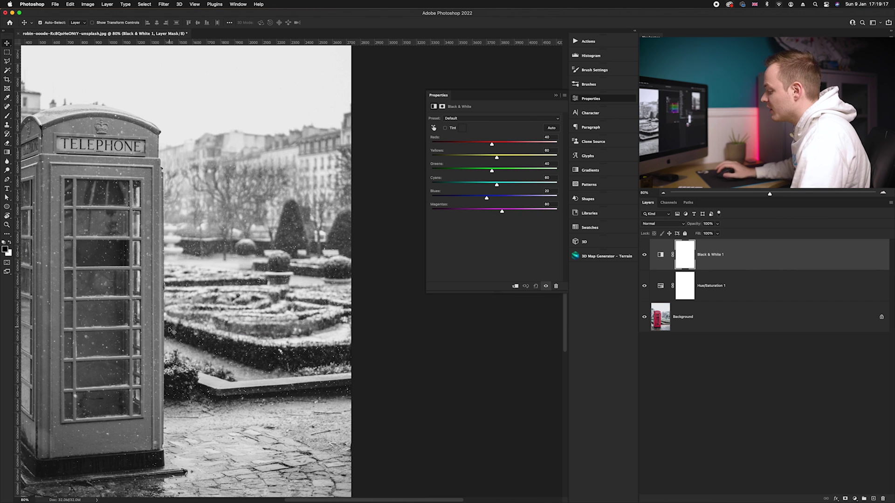
{"action": "key", "text": "super+0"}
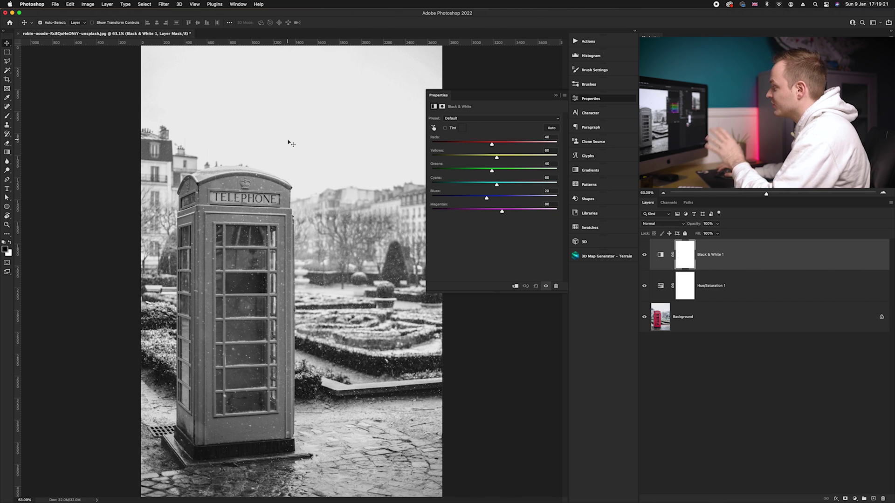
{"action": "left_click", "coordinate": [582, 103]}
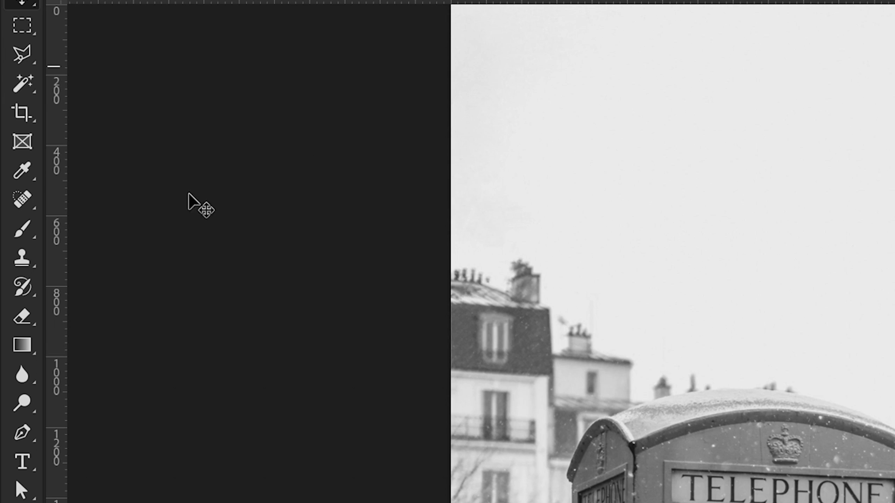
- Set up a black Brush at 100% flow, about 553 px, with 50% hardness
{"action": "left_click", "coordinate": [8, 117]}
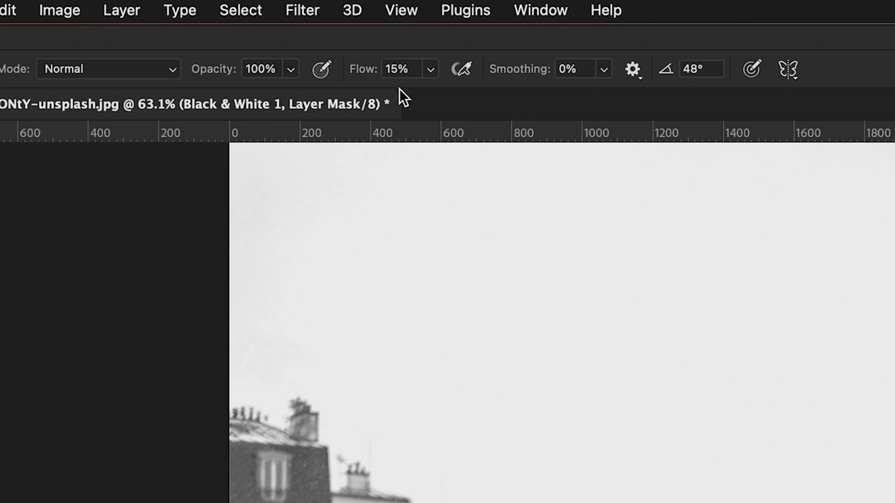
{"action": "left_click", "coordinate": [430, 70]}
{"action": "left_click_drag", "start_coordinate": [423, 94], "coordinate": [488, 95]}
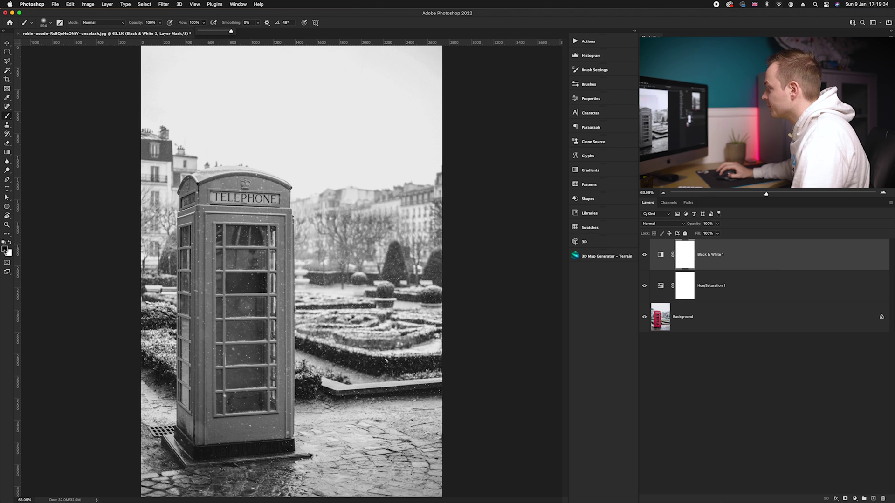
{"action": "left_click", "coordinate": [4, 250]}
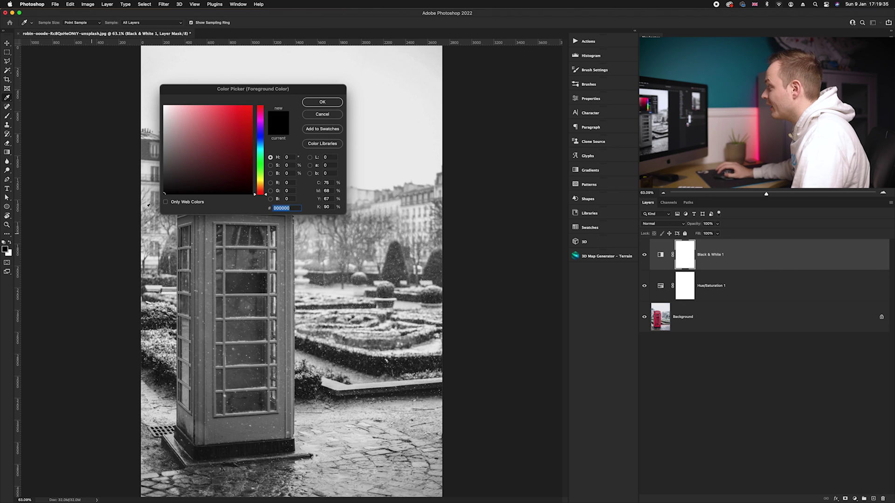
{"action": "left_click", "coordinate": [317, 103]}
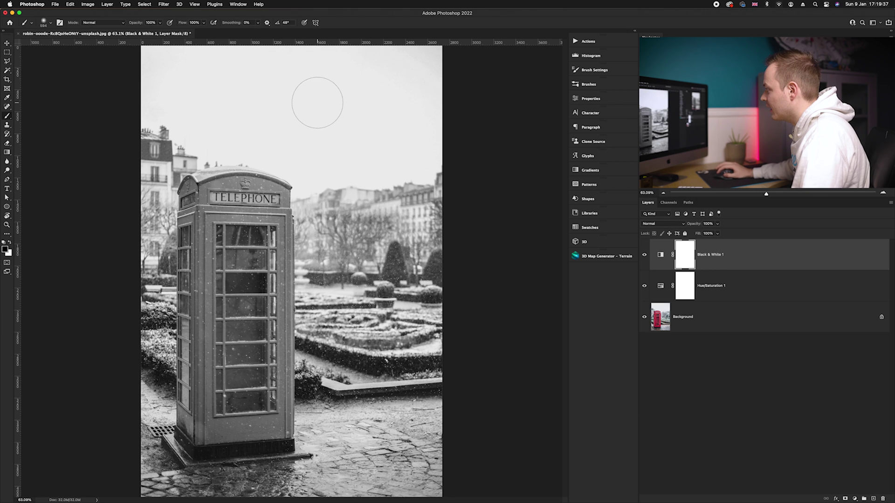
{"action": "mouse_move", "coordinate": [231, 210]}
{"action": "left_mouse_down"}
{"action": "mouse_move", "coordinate": [251, 289]}
{"action": "mouse_move", "coordinate": [234, 291]}
{"action": "left_mouse_up"}
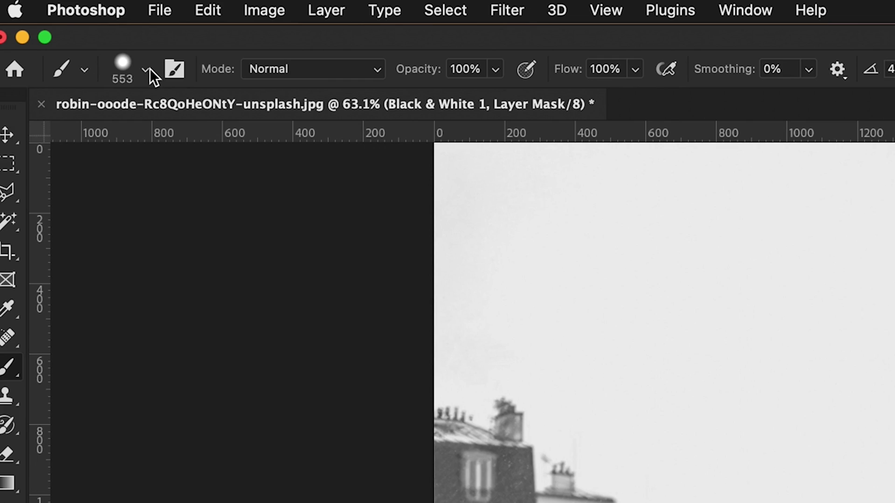
{"action": "left_click", "coordinate": [50, 22]}
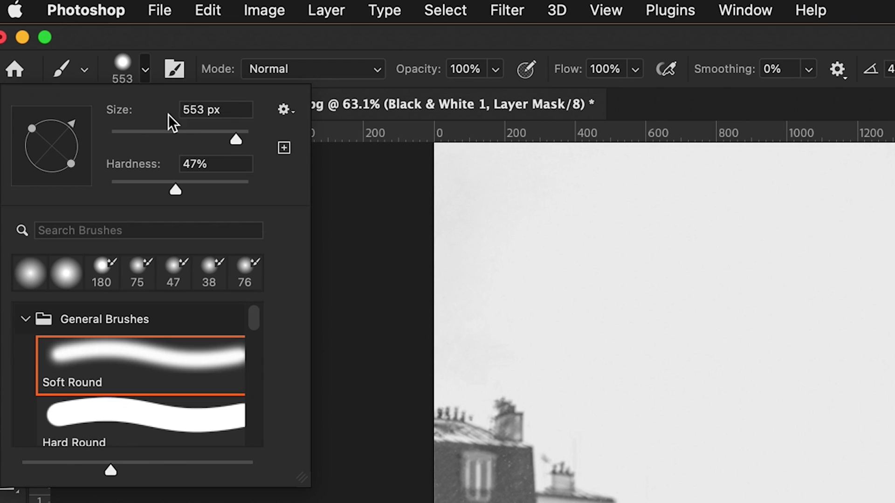
{"action": "left_click", "coordinate": [130, 163]}
{"action": "type", "text": "50"}
{"action": "key", "text": "Return"}
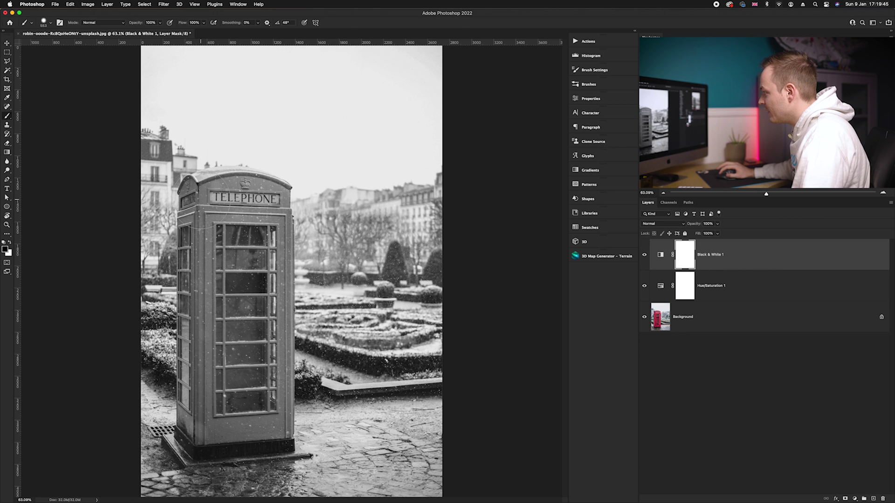
- Paint black over the phone box on the Black & White 1 mask, refining edges with an 88 px brush
{"action": "mouse_move", "coordinate": [204, 198]}
{"action": "left_mouse_down"}
{"action": "mouse_move", "coordinate": [210, 229]}
{"action": "mouse_move", "coordinate": [229, 191]}
{"action": "mouse_move", "coordinate": [263, 210]}
{"action": "mouse_move", "coordinate": [285, 247]}
{"action": "mouse_move", "coordinate": [268, 317]}
{"action": "mouse_move", "coordinate": [238, 284]}
{"action": "mouse_move", "coordinate": [205, 284]}
{"action": "mouse_move", "coordinate": [191, 298]}
{"action": "mouse_move", "coordinate": [200, 401]}
{"action": "mouse_move", "coordinate": [259, 432]}
{"action": "mouse_move", "coordinate": [270, 426]}
{"action": "mouse_move", "coordinate": [273, 405]}
{"action": "mouse_move", "coordinate": [270, 382]}
{"action": "mouse_move", "coordinate": [254, 380]}
{"action": "mouse_move", "coordinate": [269, 306]}
{"action": "left_mouse_up"}
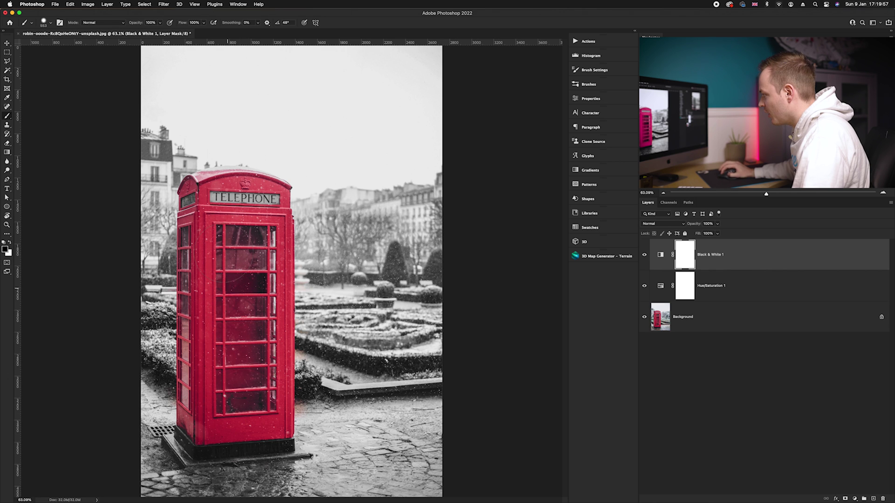
{"action": "scroll", "coordinate": [320, 337], "scroll_direction": "up", "scroll_amount": 5}
{"action": "left_click_drag", "start_coordinate": [349, 297], "coordinate": [349, 300]}
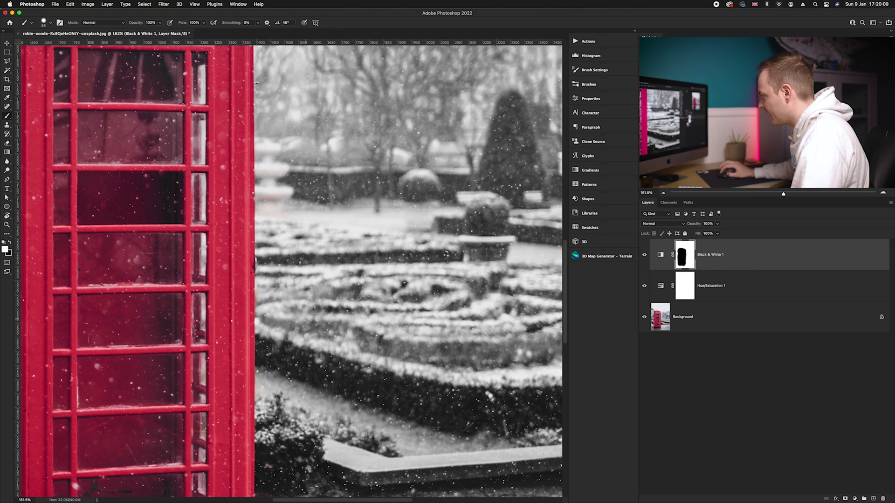
{"action": "key", "text": "super+0"}
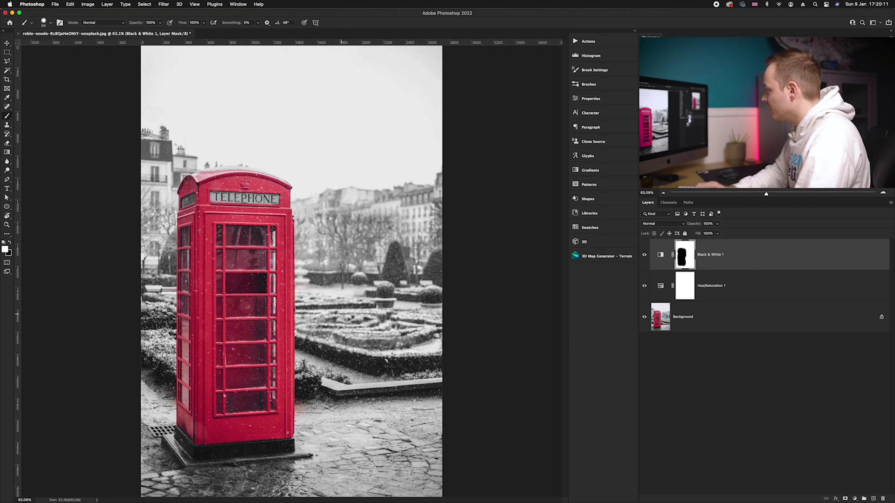